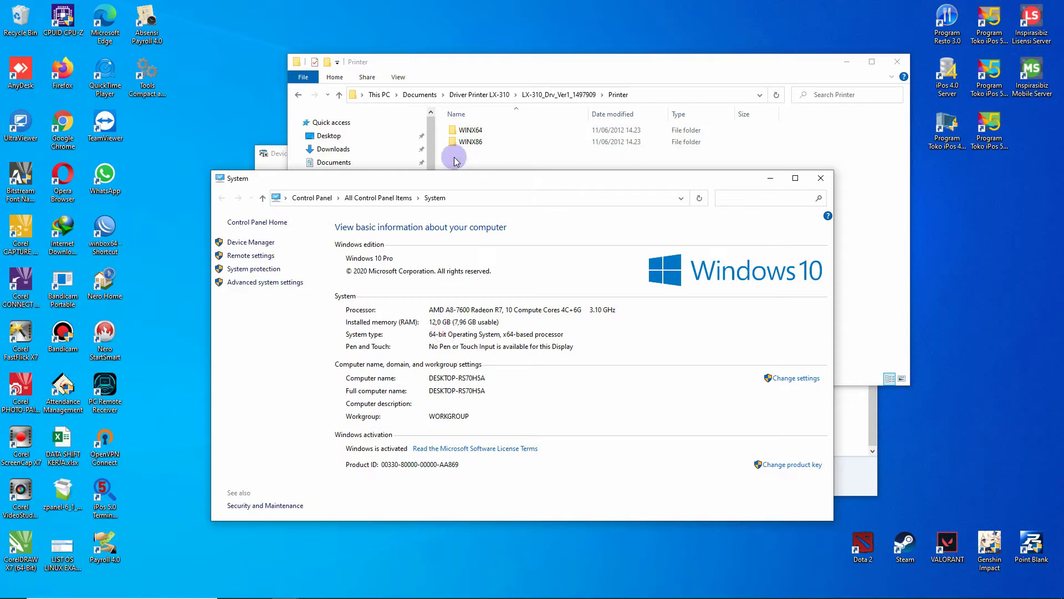
- Run SETUP64.EXE from the SETUP subfolder of WINX64 and start the Epson printer driver installation
{"action": "double_click", "coordinate": [468, 130]}
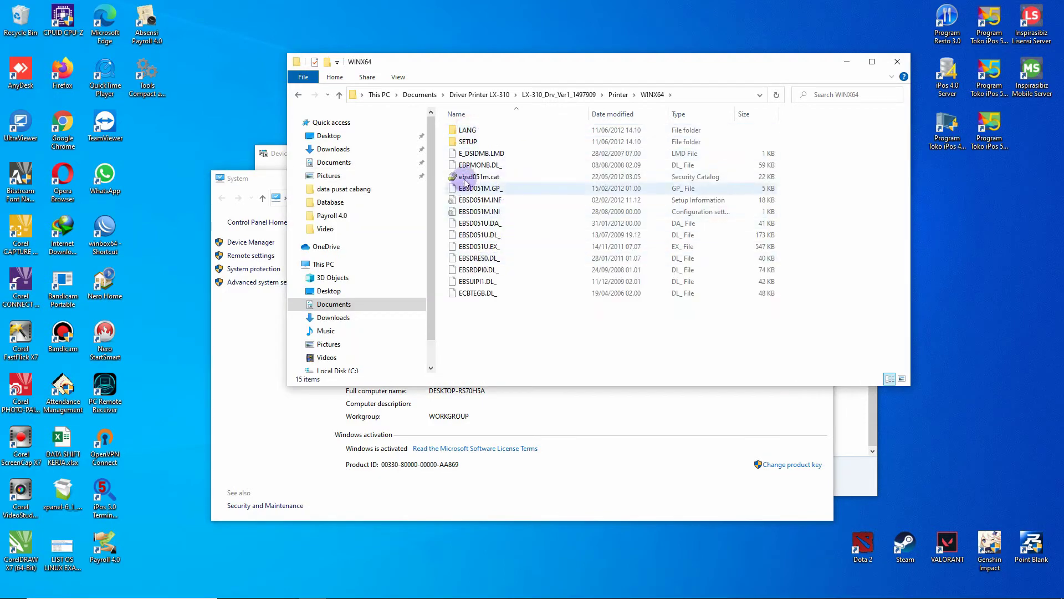
{"action": "double_click", "coordinate": [468, 141]}
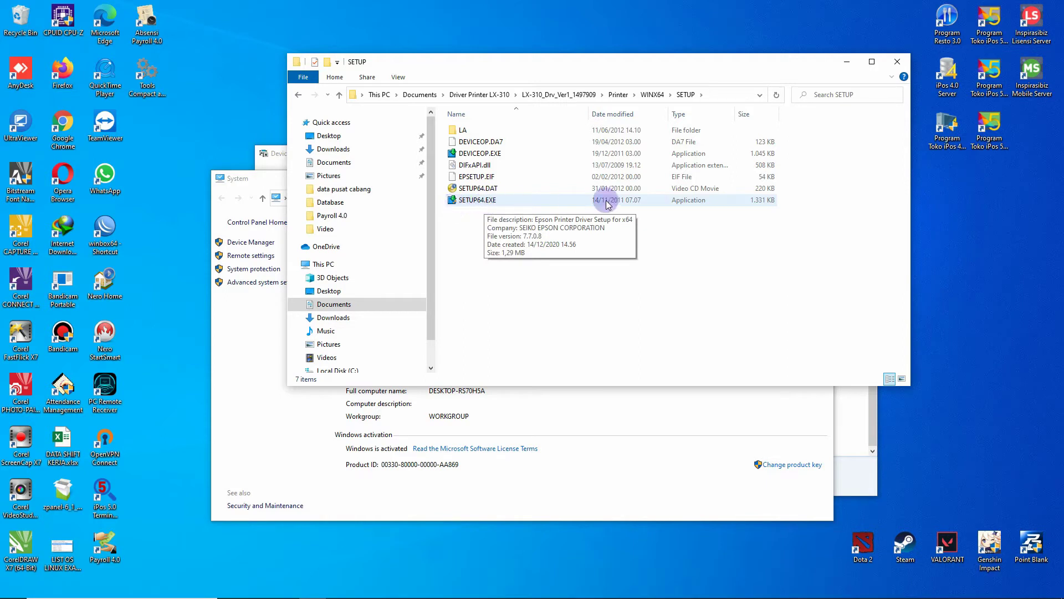
{"action": "double_click", "coordinate": [503, 200]}
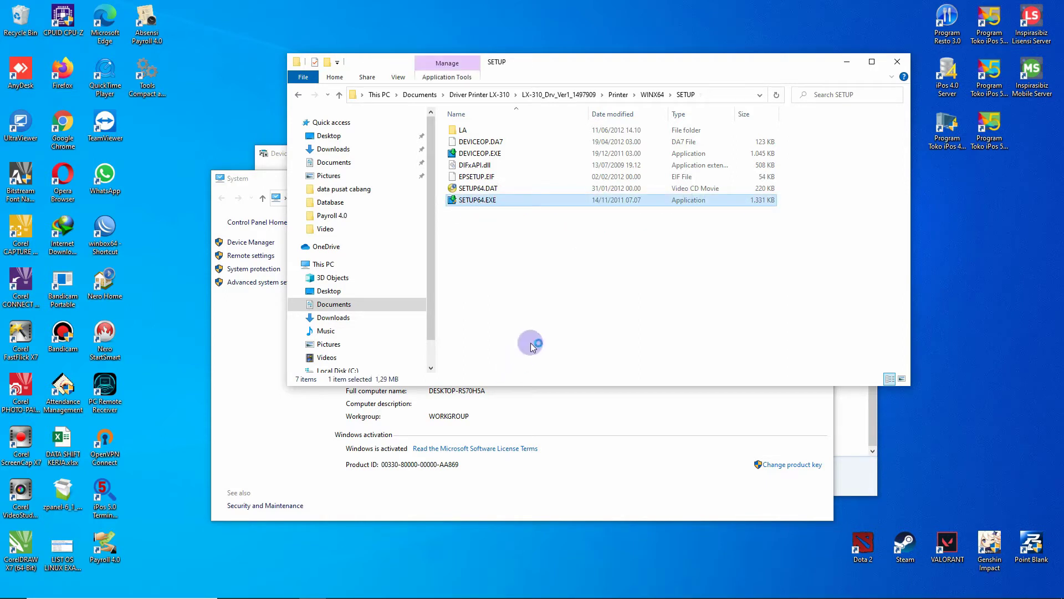
{"action": "left_click", "coordinate": [578, 388]}
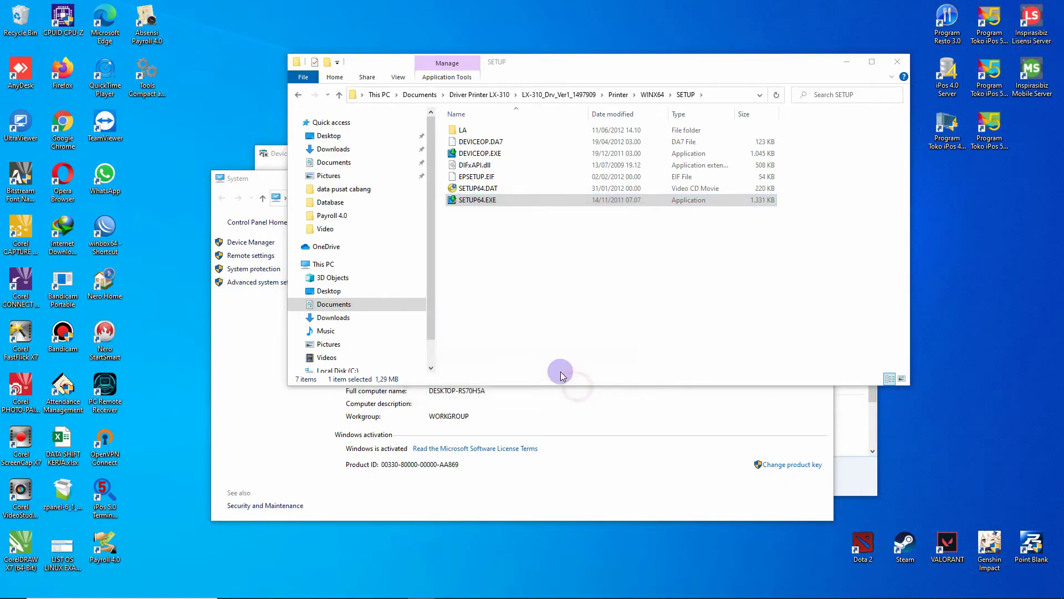
{"action": "left_click", "coordinate": [493, 399]}
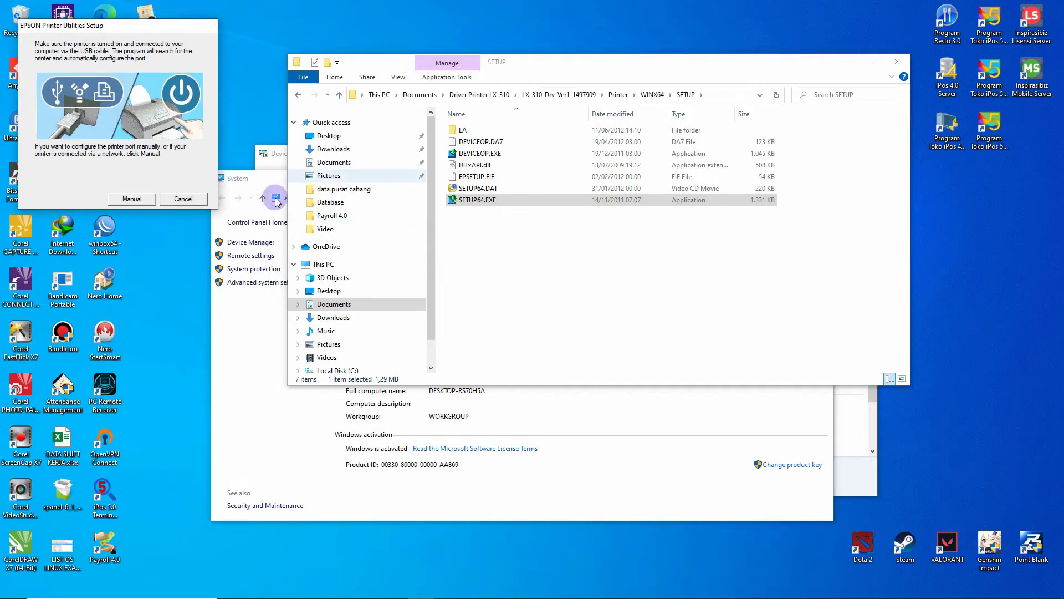
- Configure the printer port manually as USB002 (Virtual printer port for USB) and finish the driver installation
{"action": "left_click", "coordinate": [131, 198]}
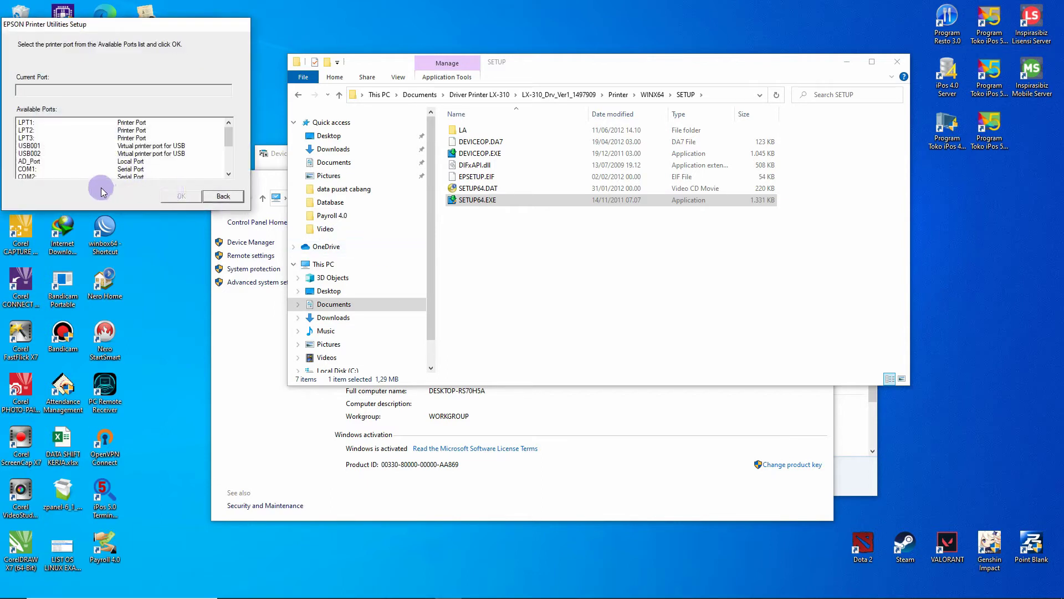
{"action": "left_click", "coordinate": [77, 161]}
{"action": "left_click", "coordinate": [105, 153]}
{"action": "left_click", "coordinate": [107, 161]}
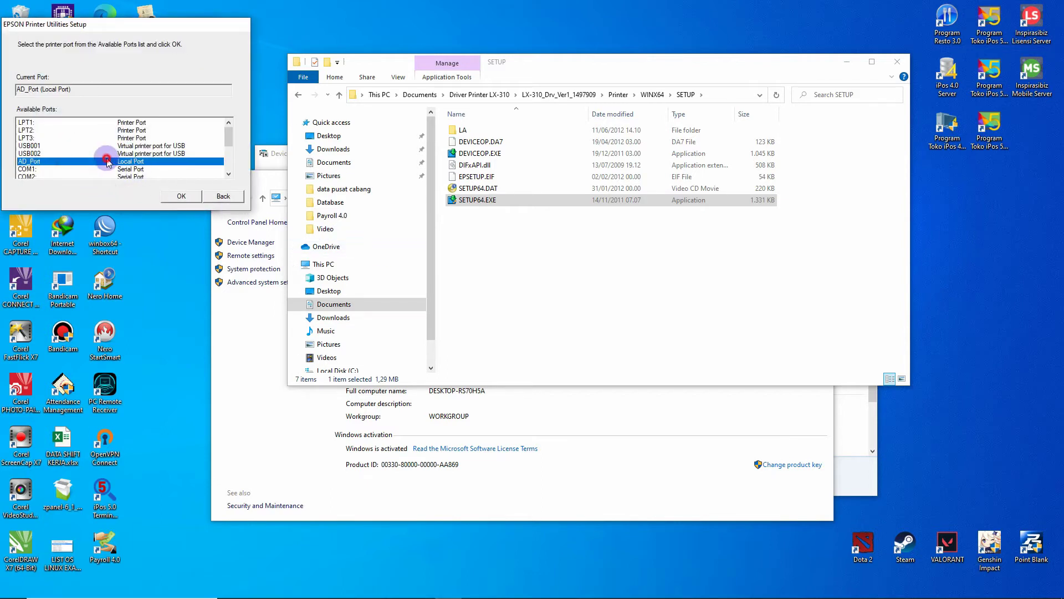
{"action": "left_click", "coordinate": [103, 152]}
{"action": "left_click", "coordinate": [105, 161]}
{"action": "left_click", "coordinate": [150, 153]}
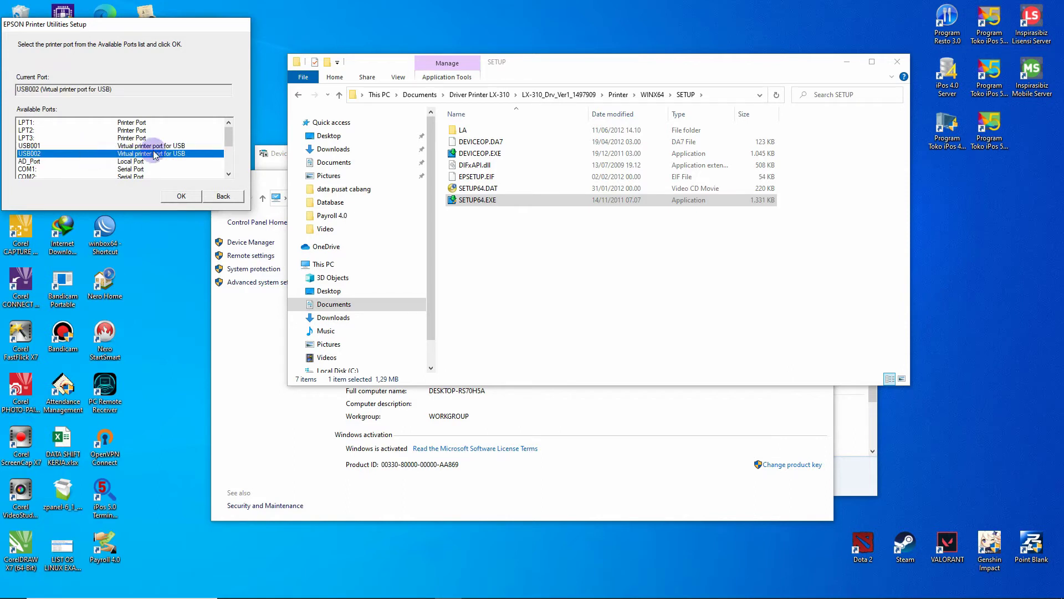
{"action": "left_click", "coordinate": [80, 153]}
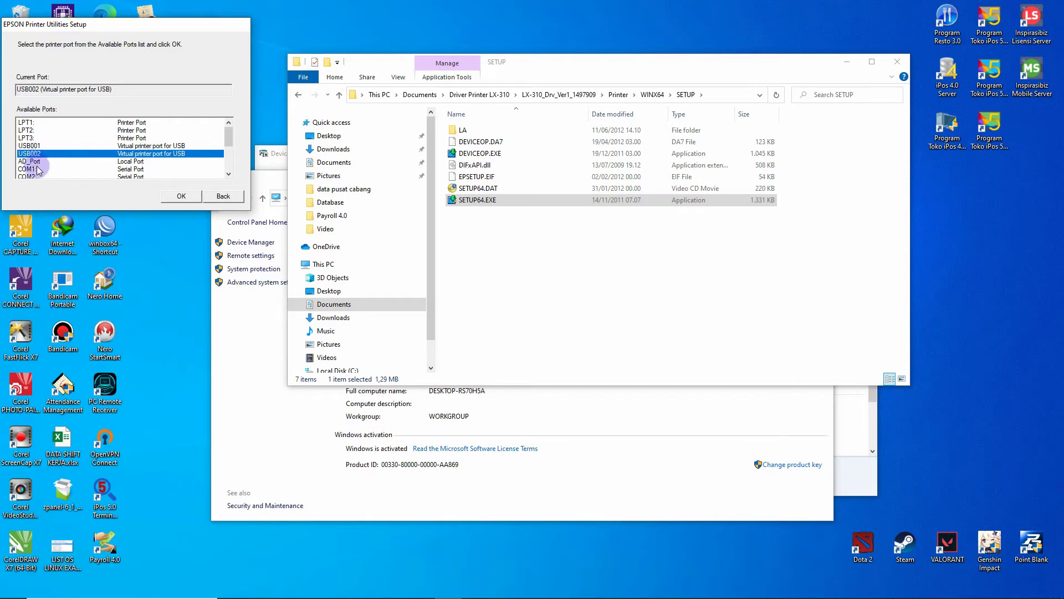
{"action": "left_click", "coordinate": [183, 196]}
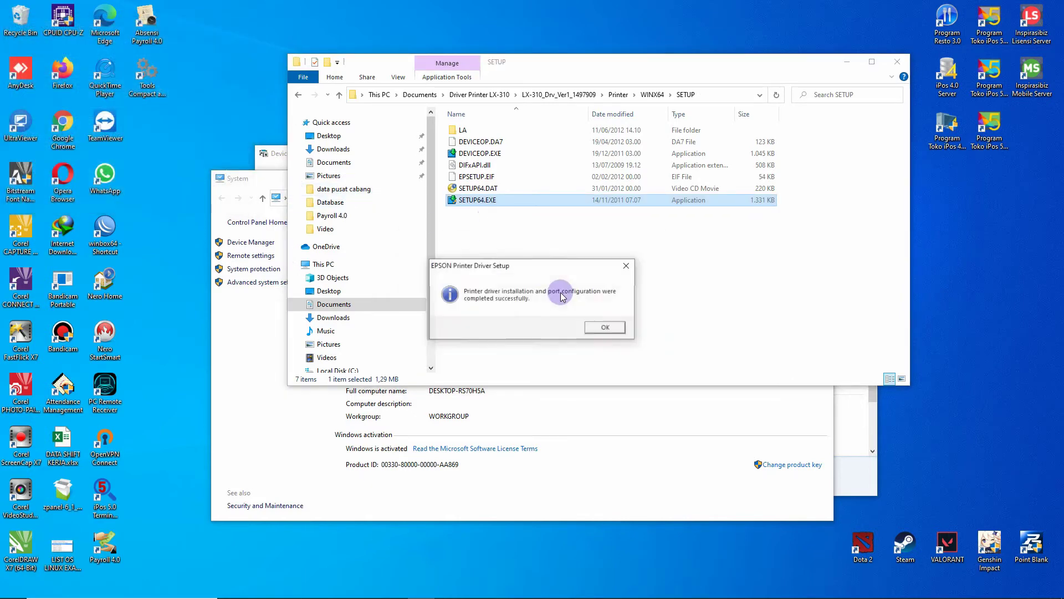
{"action": "left_click", "coordinate": [613, 331]}
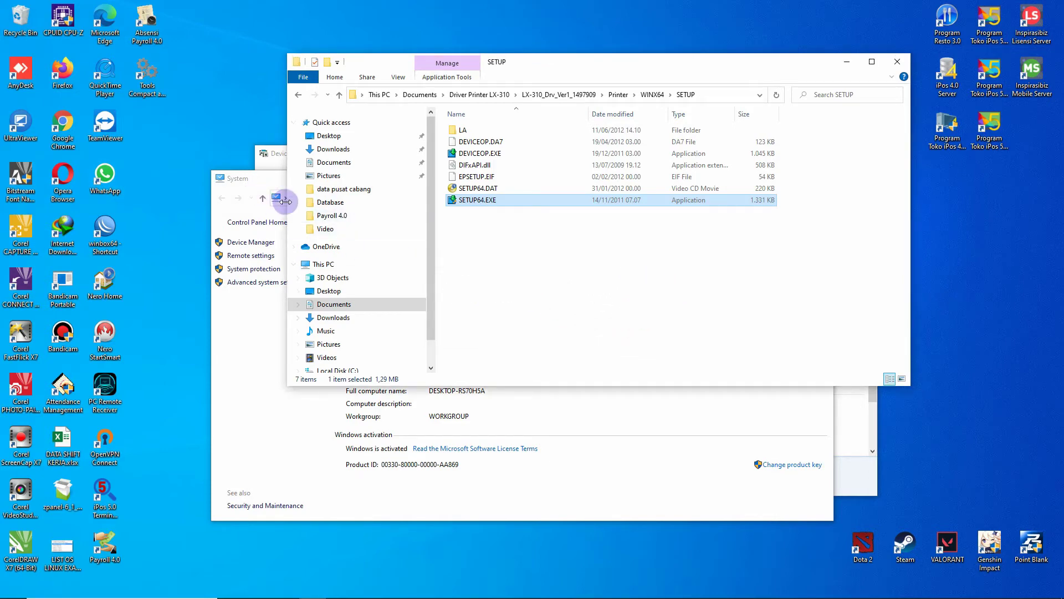
- Go to the Control Panel home and open the list of devices and printers
{"action": "left_click", "coordinate": [241, 178]}
{"action": "left_click", "coordinate": [312, 198]}
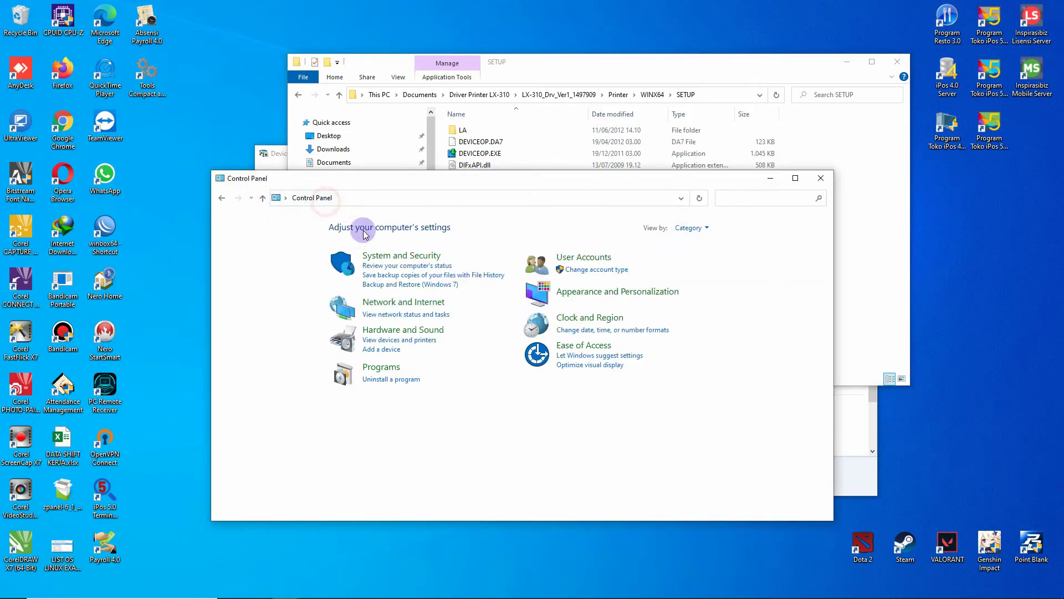
{"action": "left_click", "coordinate": [407, 340]}
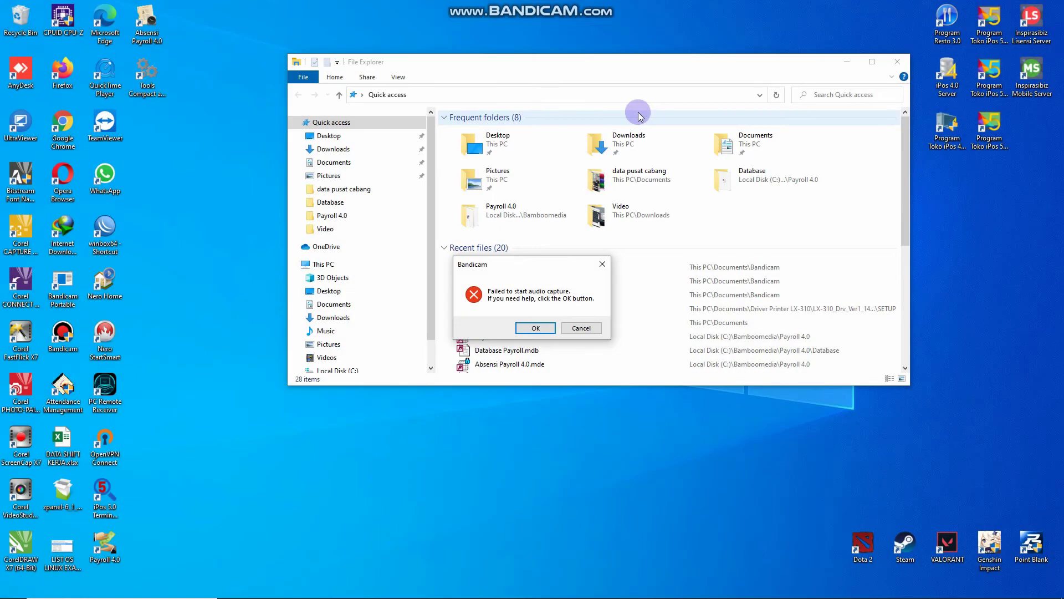
- Dismiss the audio capture error and bring the File Explorer window back up
{"action": "left_click", "coordinate": [579, 328]}
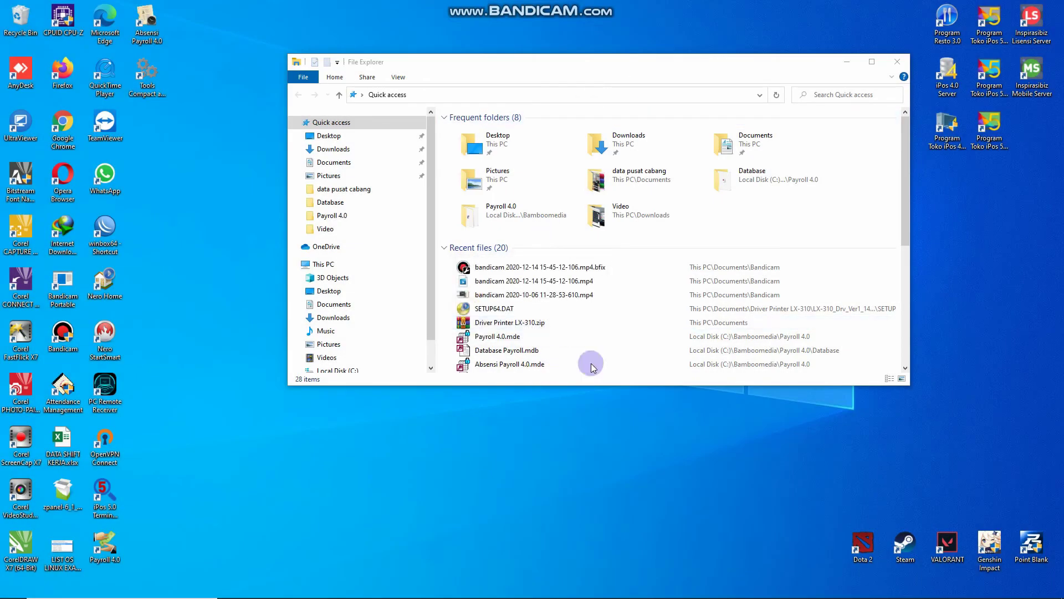
{"action": "left_click", "coordinate": [844, 62]}
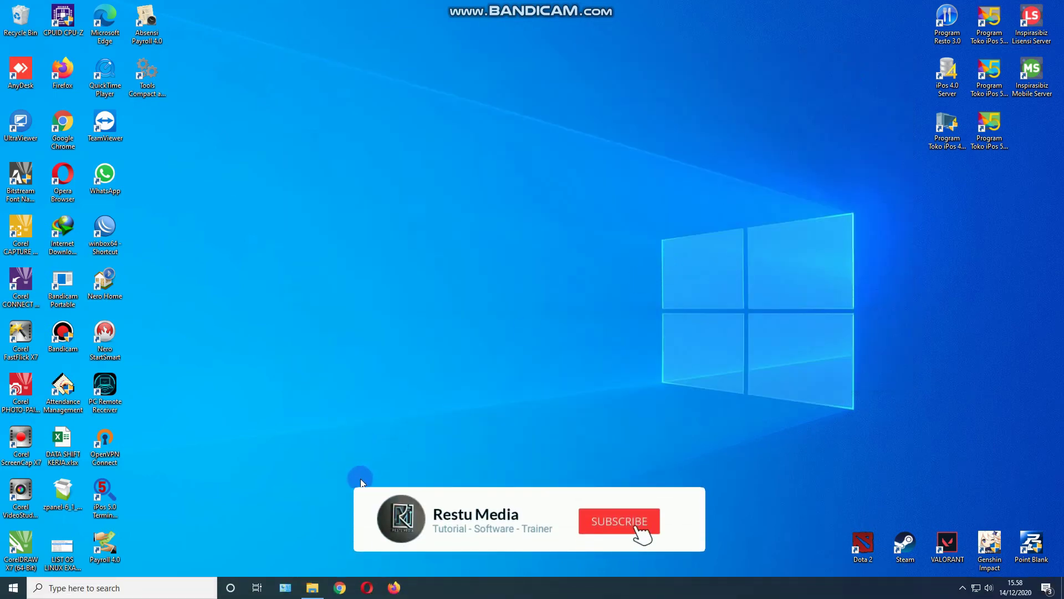
{"action": "mouse_move", "coordinate": [314, 594]}
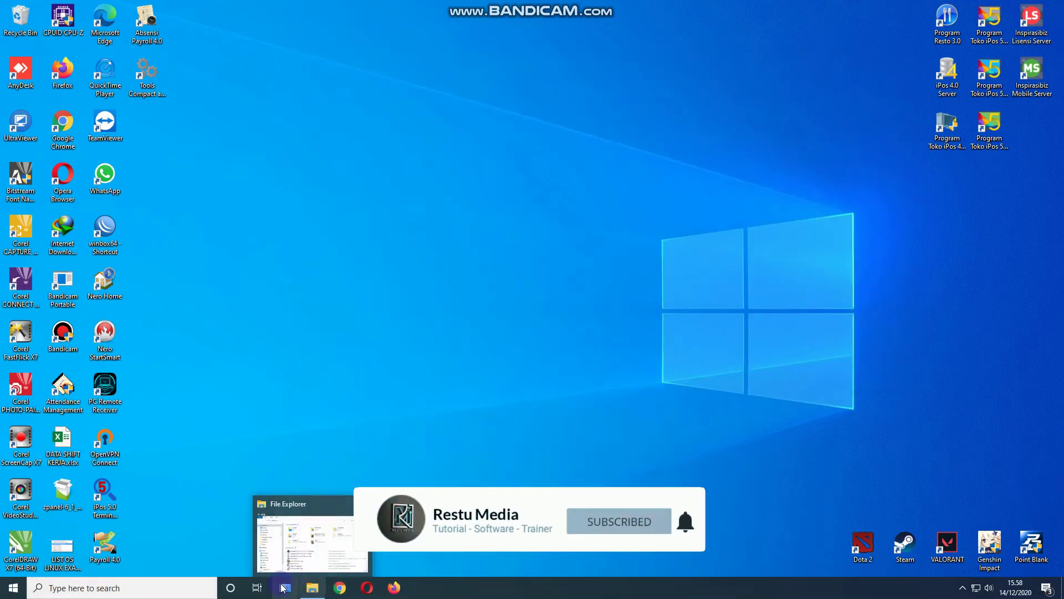
{"action": "left_click", "coordinate": [312, 588]}
- Open the Pictures folder and find the image "test logo mini printe.jpg" for a test print
{"action": "scroll", "coordinate": [433, 303], "scroll_direction": "down", "scroll_amount": 2}
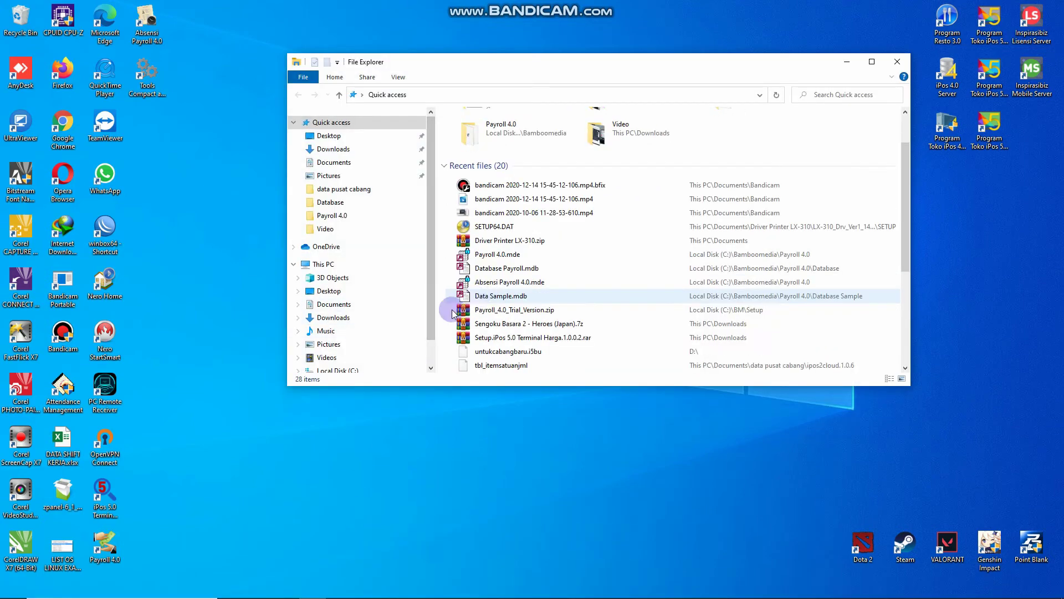
{"action": "left_click", "coordinate": [345, 305]}
{"action": "left_click", "coordinate": [349, 342]}
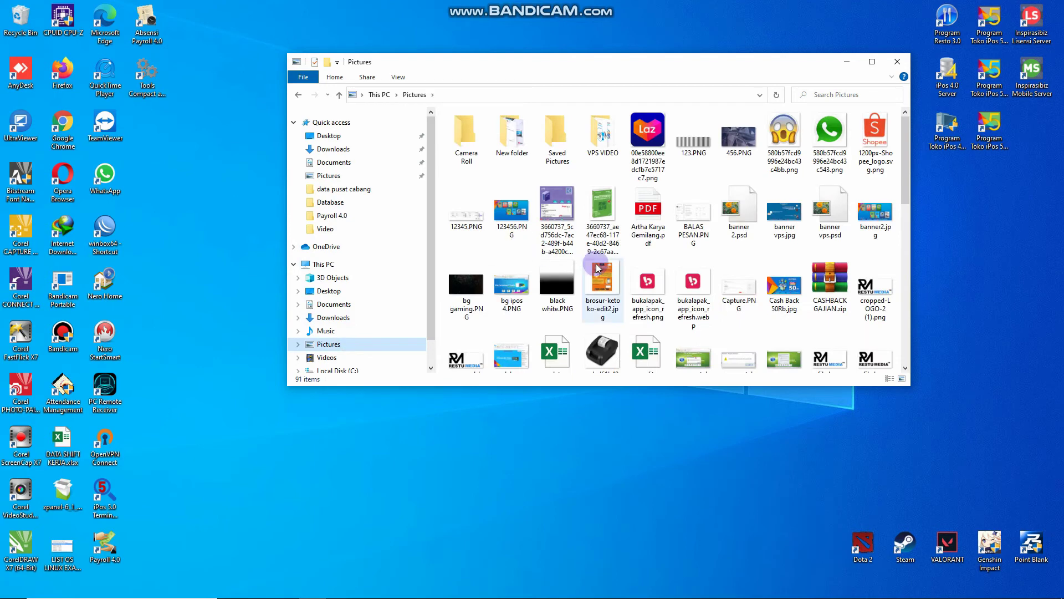
{"action": "scroll", "coordinate": [813, 258], "scroll_direction": "down", "scroll_amount": 3}
{"action": "scroll", "coordinate": [832, 233], "scroll_direction": "up", "scroll_amount": 1}
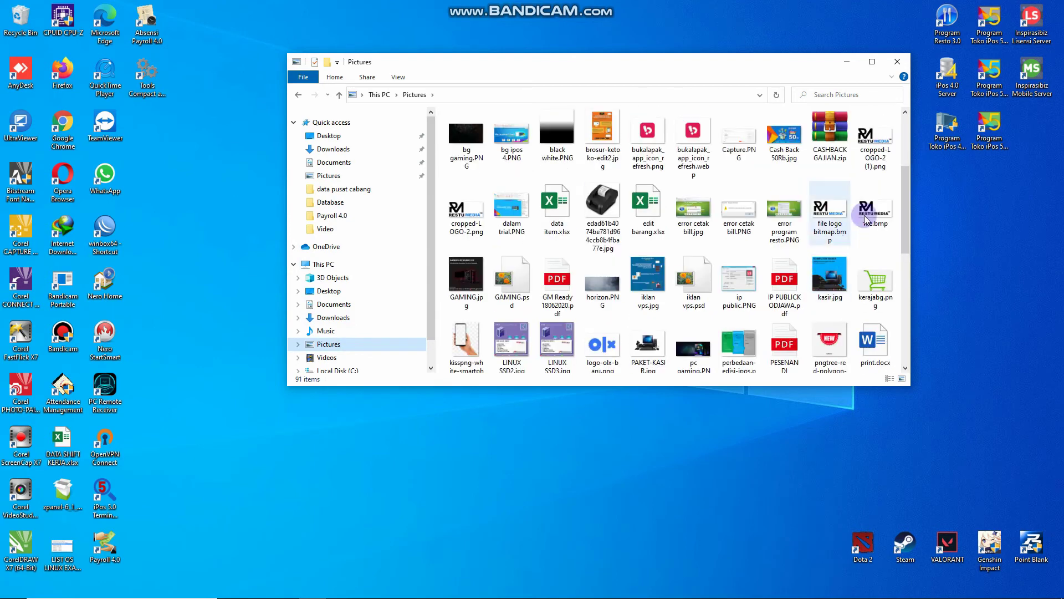
{"action": "scroll", "coordinate": [842, 232], "scroll_direction": "down", "scroll_amount": 3}
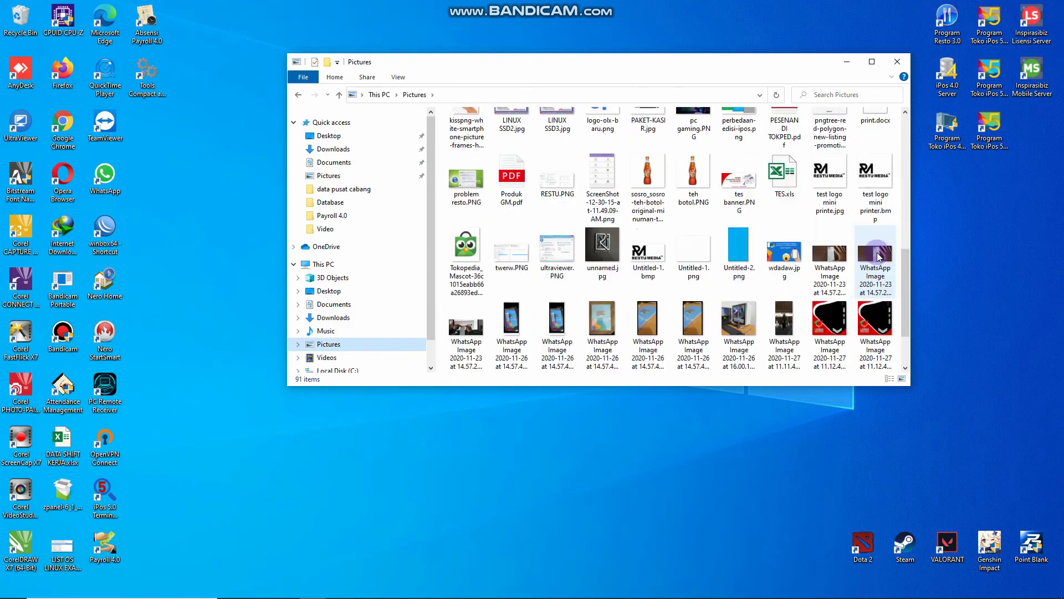
{"action": "scroll", "coordinate": [820, 238], "scroll_direction": "up", "scroll_amount": 5}
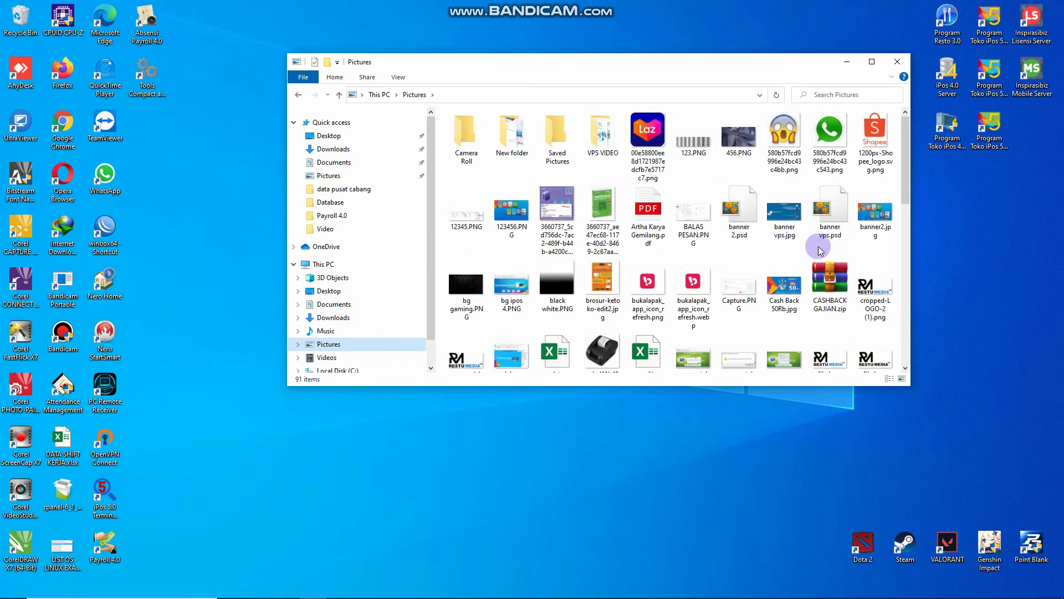
{"action": "scroll", "coordinate": [811, 254], "scroll_direction": "down", "scroll_amount": 1}
{"action": "scroll", "coordinate": [810, 255], "scroll_direction": "down", "scroll_amount": 2}
{"action": "double_click", "coordinate": [830, 327]}
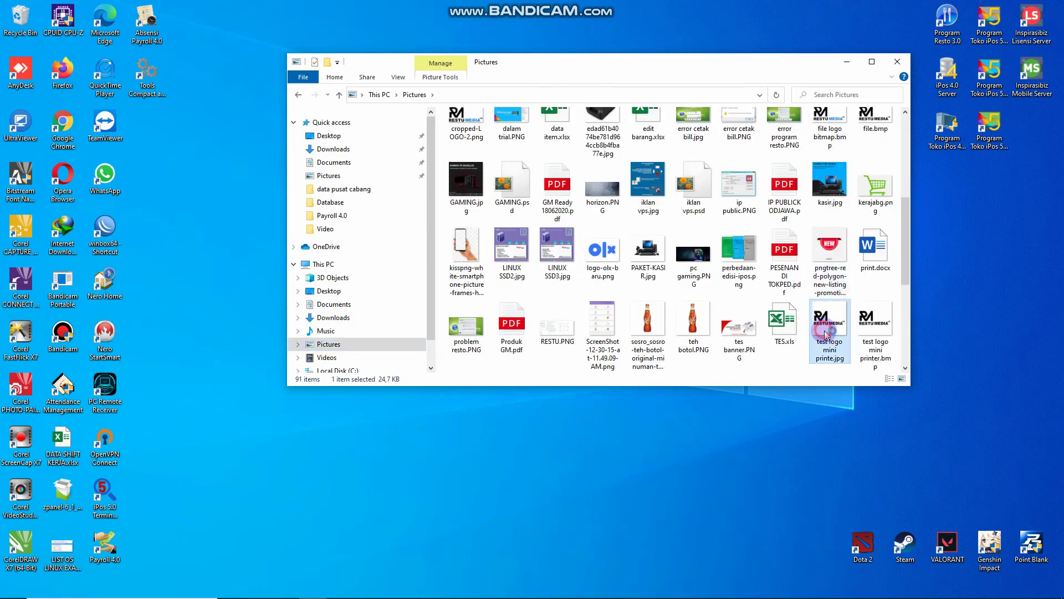
{"action": "left_click", "coordinate": [515, 30]}
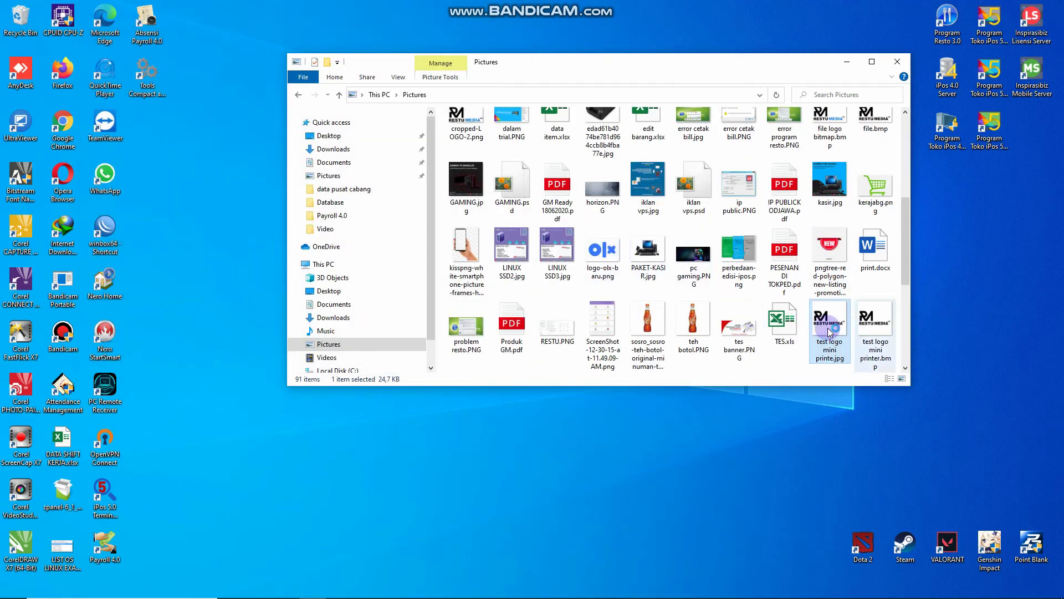
- Print "test logo mini printe.jpg" on the EPSON LX-310 ESC/P (Copy 2) printer
{"action": "right_click", "coordinate": [829, 331]}
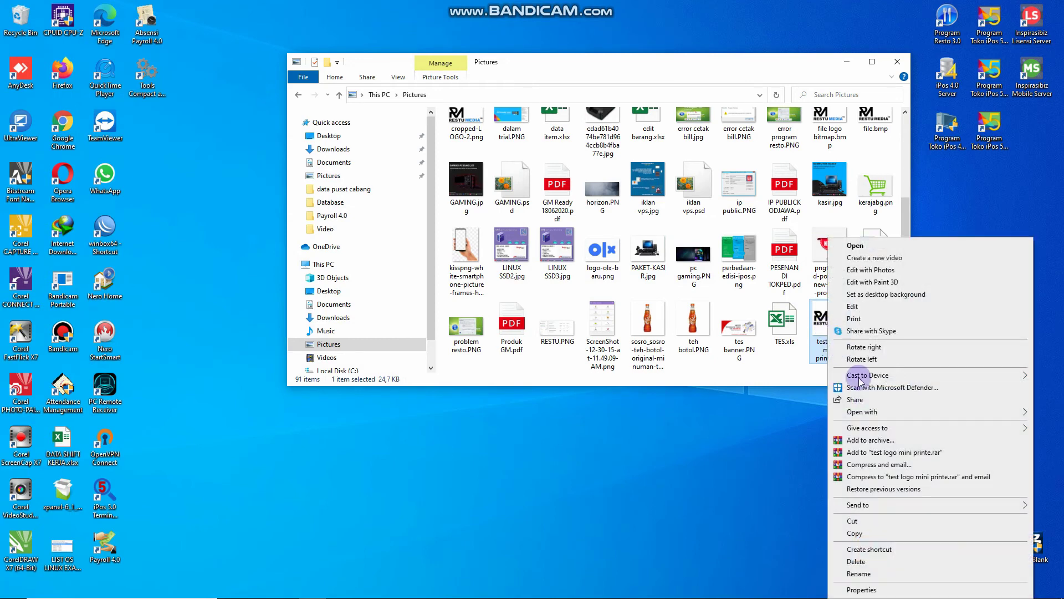
{"action": "left_click", "coordinate": [854, 319]}
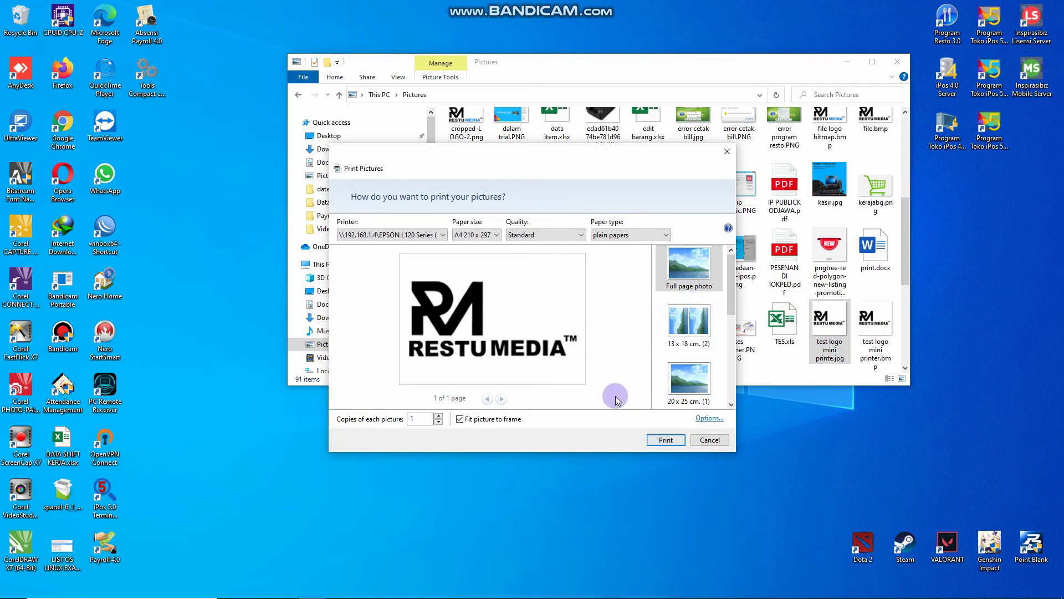
{"action": "key", "text": "F4"}
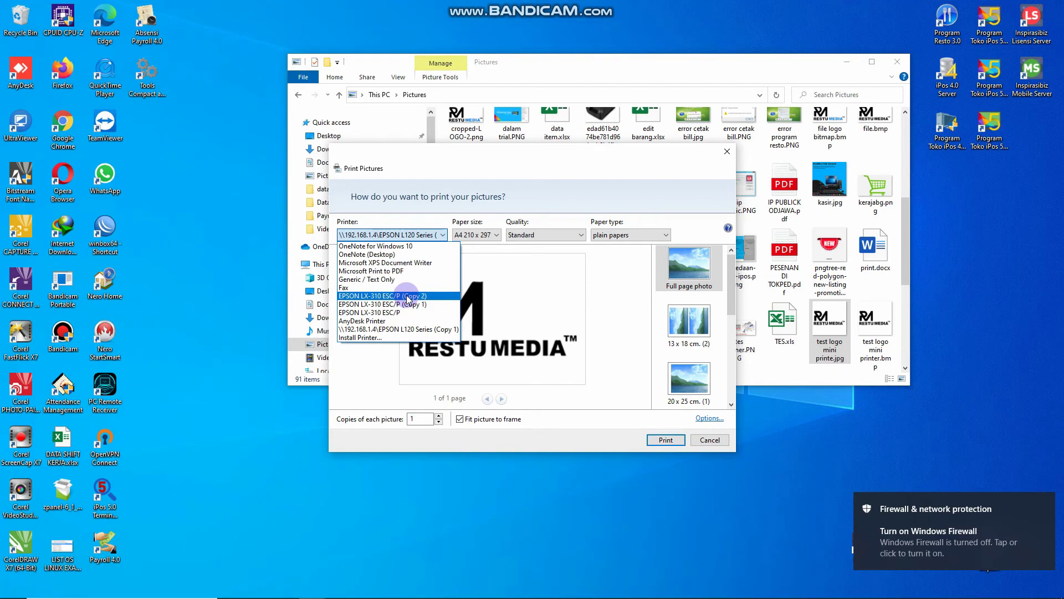
{"action": "left_click", "coordinate": [408, 297]}
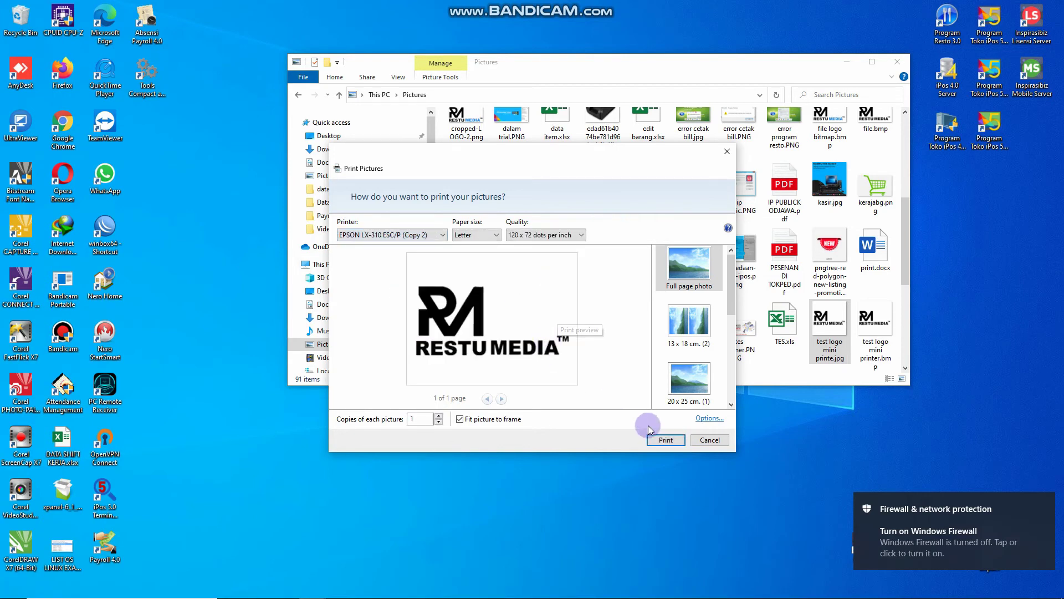
{"action": "left_click", "coordinate": [665, 439]}
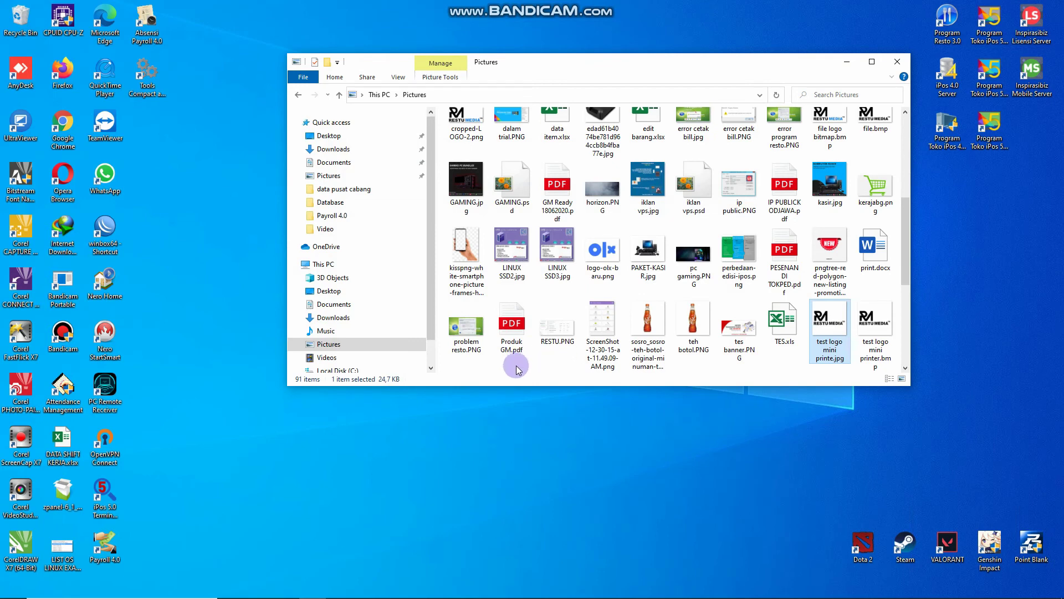
{"action": "mouse_move", "coordinate": [710, 596]}
{"action": "right_click", "coordinate": [833, 328]}
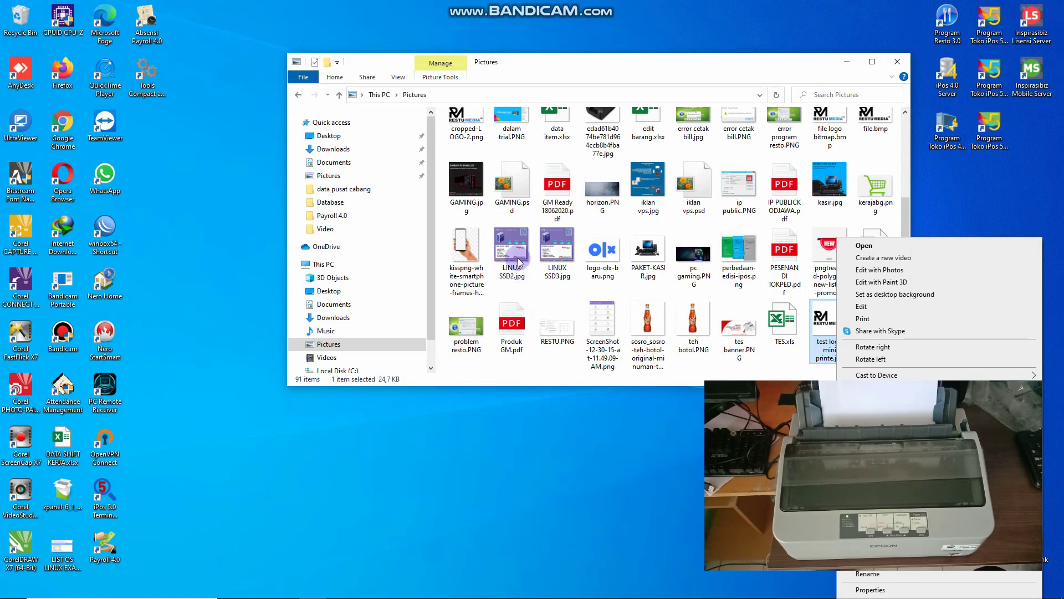
{"action": "left_click", "coordinate": [746, 324]}
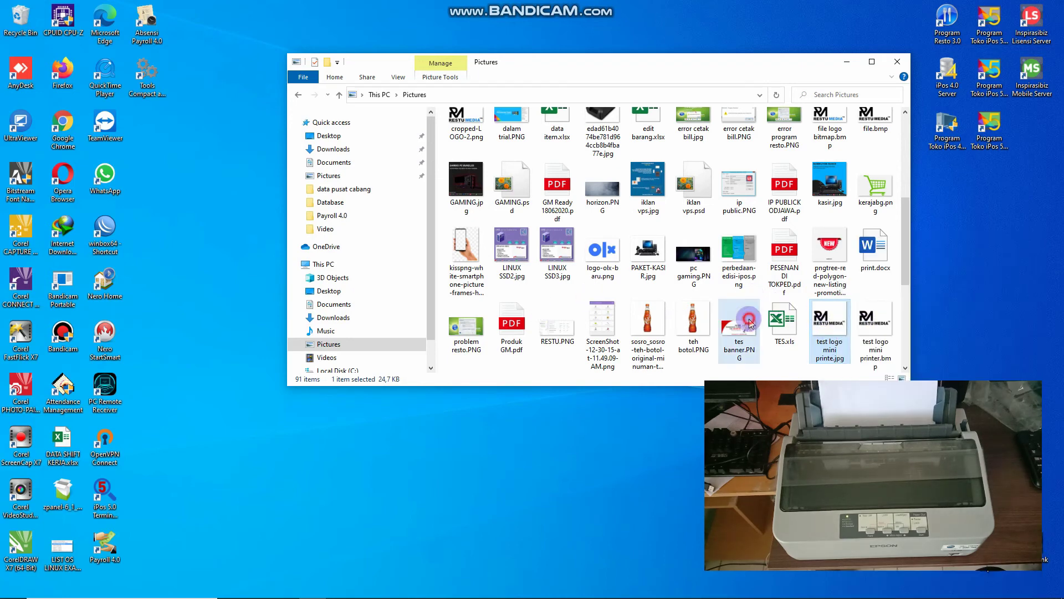